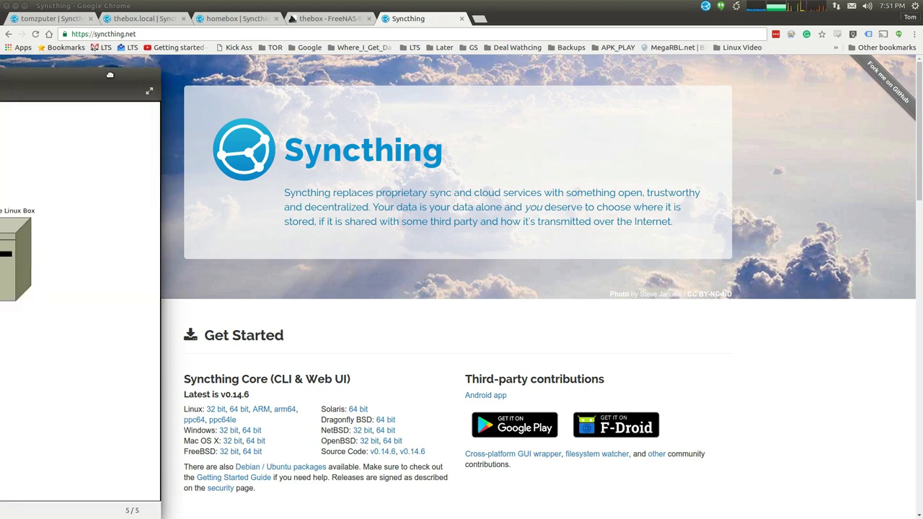
Bring the office/FreeNAS/home network diagram into view, then move it off-screen.
{"action": "left_click_drag", "start_coordinate": [3, 79], "coordinate": [630, 59]}
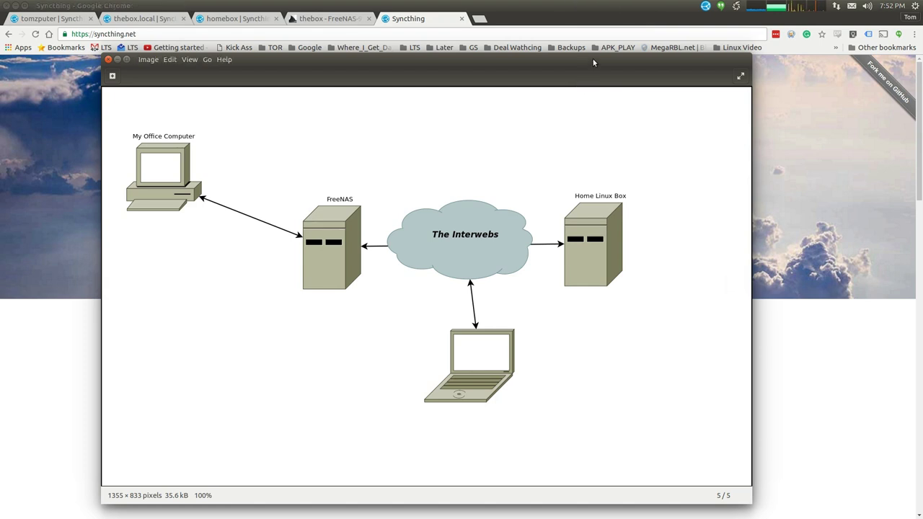
{"action": "left_click_drag", "start_coordinate": [583, 66], "coordinate": [1, 67]}
Close the diagram, switch to tomzputer's web UI, and show Syncthing-GTK from the tray menu.
{"action": "key", "text": "ctrl+w"}
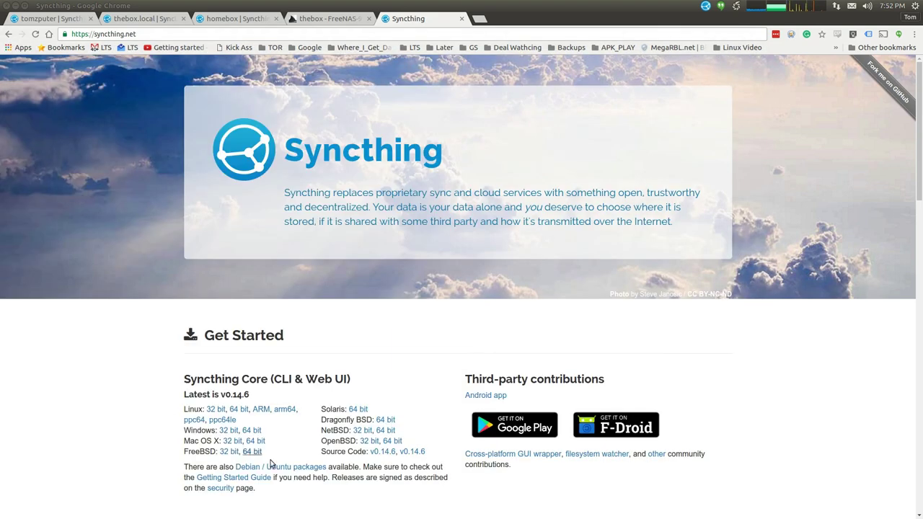
{"action": "left_click", "coordinate": [44, 19]}
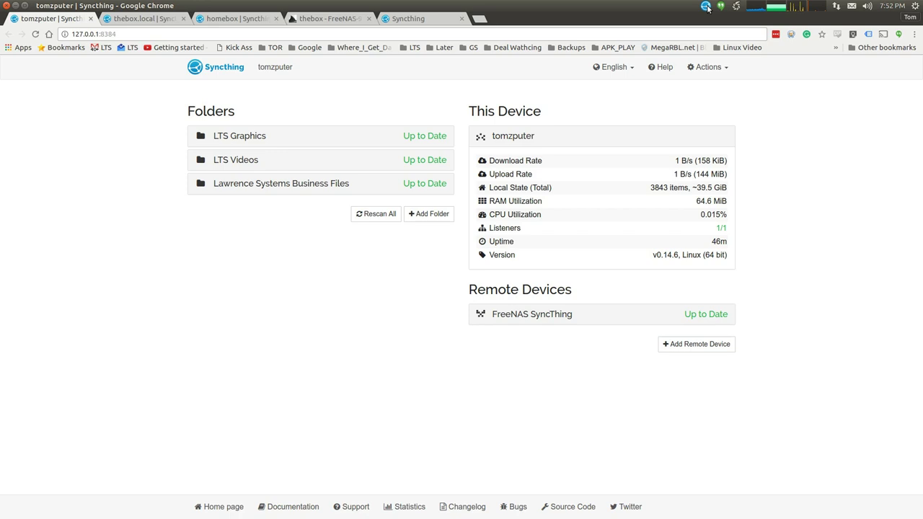
{"action": "left_click", "coordinate": [707, 7]}
{"action": "left_click", "coordinate": [732, 29]}
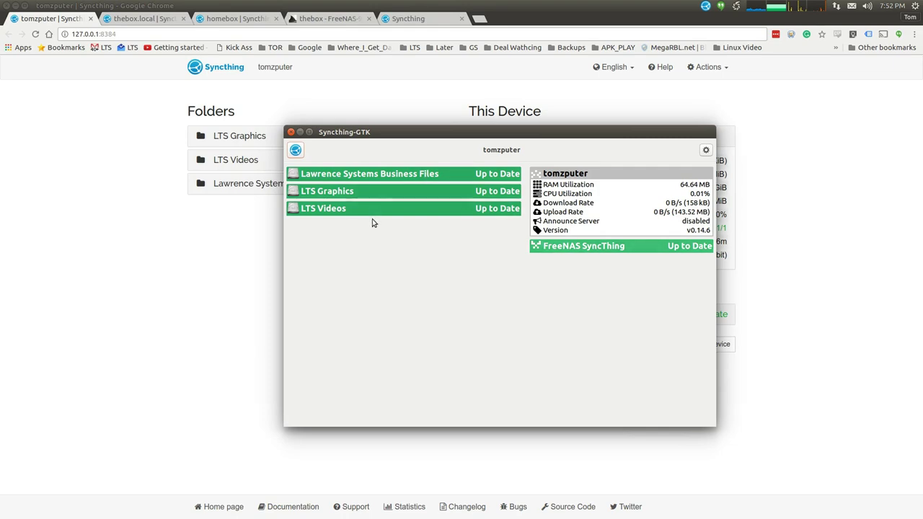
Review Syncthing-GTK's daemon settings and close them unchanged.
{"action": "mouse_move", "coordinate": [510, 134]}
{"action": "left_mouse_down"}
{"action": "mouse_move", "coordinate": [548, 503]}
{"action": "mouse_move", "coordinate": [424, 104]}
{"action": "mouse_move", "coordinate": [430, 118]}
{"action": "left_mouse_up"}
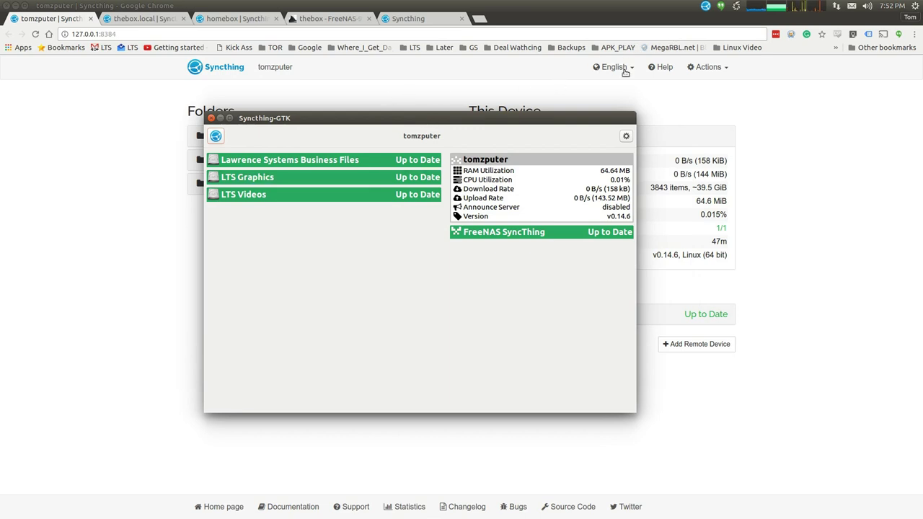
{"action": "left_click", "coordinate": [624, 137]}
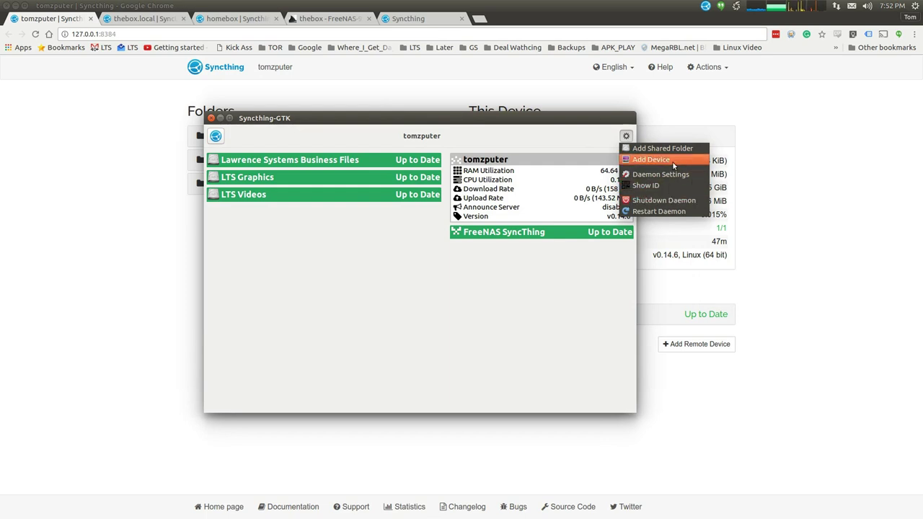
{"action": "left_click", "coordinate": [667, 175]}
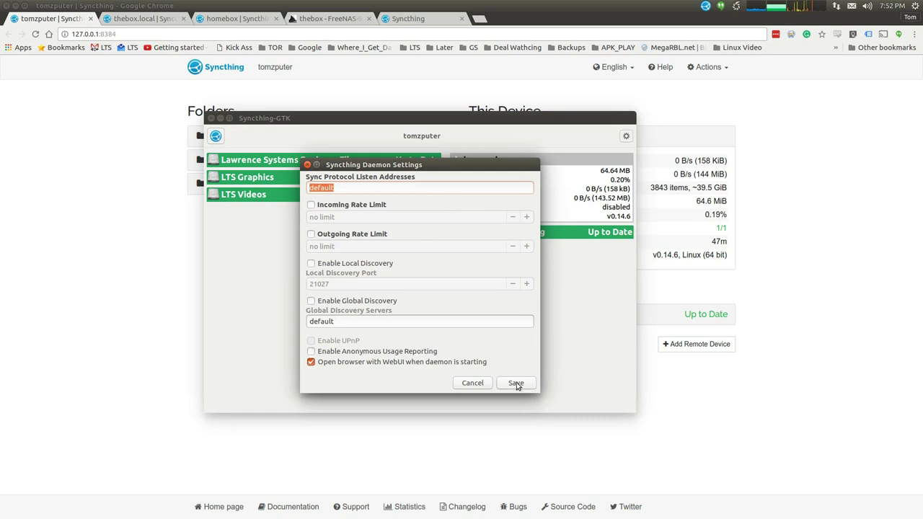
{"action": "left_click", "coordinate": [481, 384]}
Check the tray status menu's rate limits without changes, then open the app's main menu.
{"action": "left_click", "coordinate": [706, 5]}
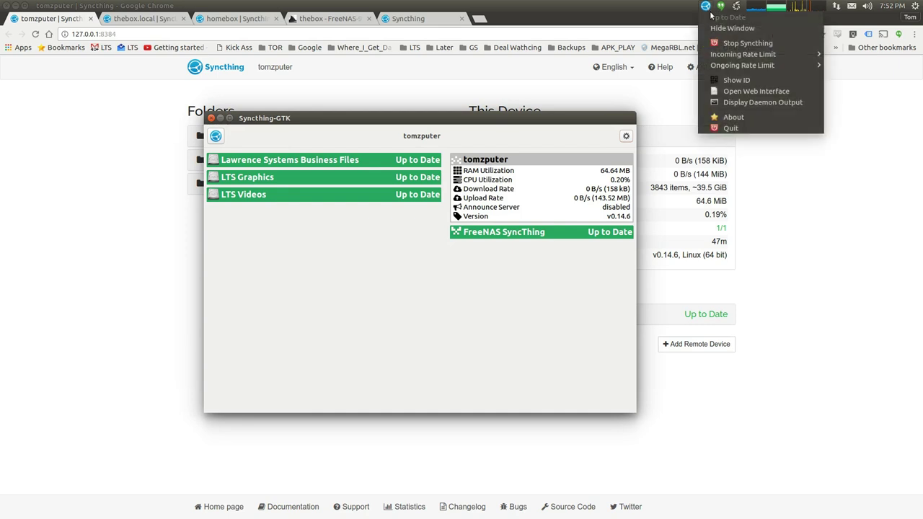
{"action": "mouse_move", "coordinate": [743, 54]}
{"action": "left_click", "coordinate": [449, 295]}
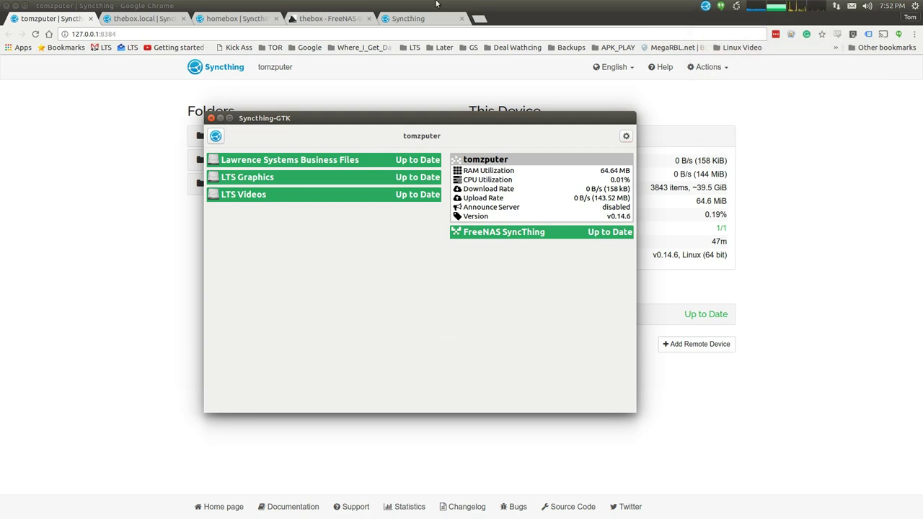
{"action": "left_click", "coordinate": [217, 137]}
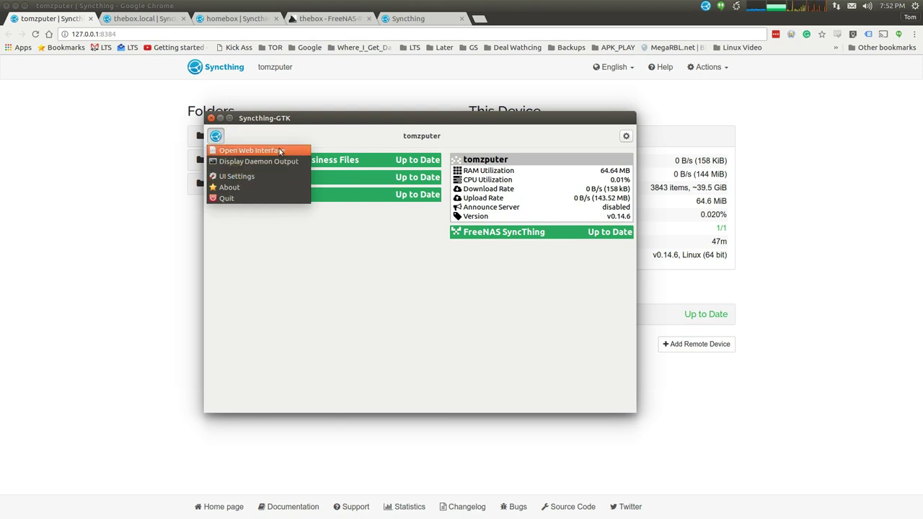
Browse the UI Settings Interface, Integration, Daemon and Advanced tabs, then close the dialog.
{"action": "left_click", "coordinate": [274, 178]}
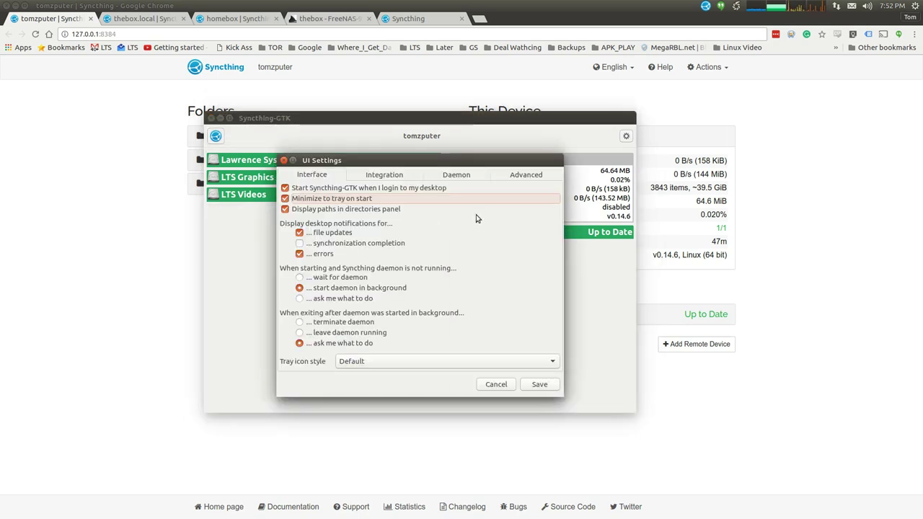
{"action": "left_click", "coordinate": [394, 174]}
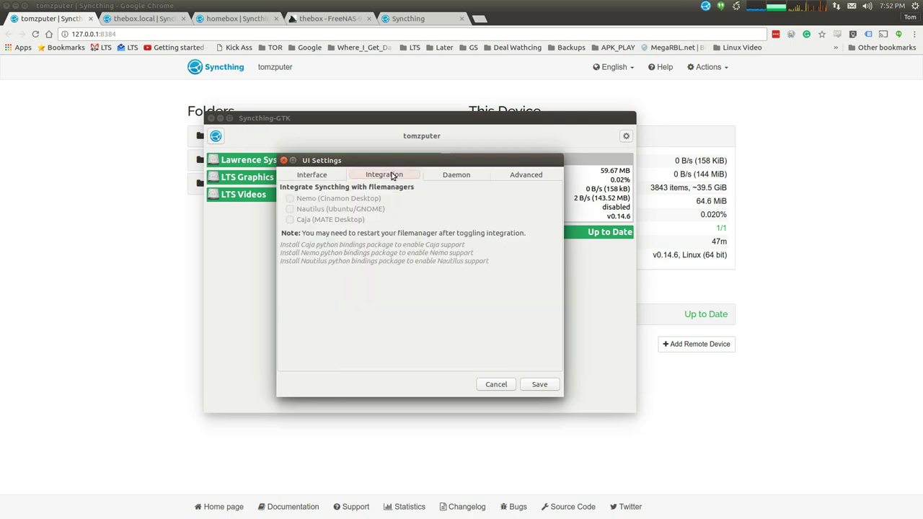
{"action": "left_click", "coordinate": [455, 175]}
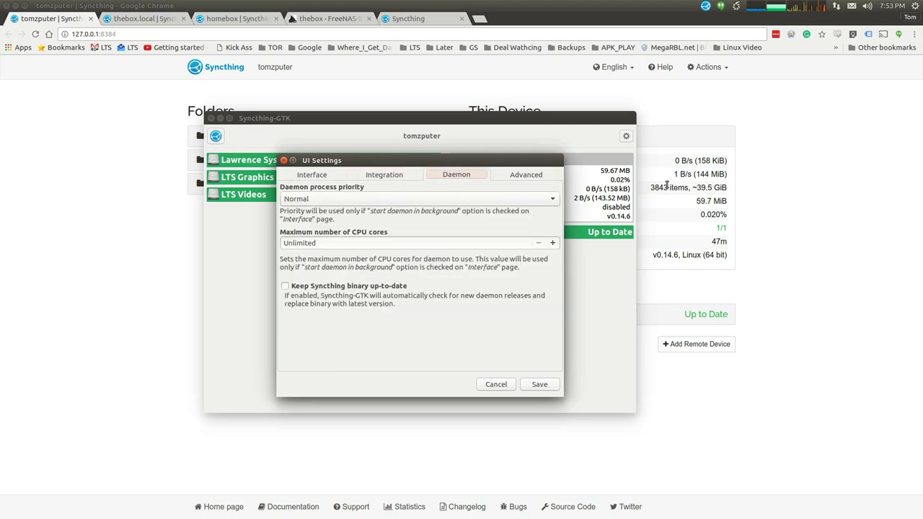
{"action": "left_click", "coordinate": [534, 174]}
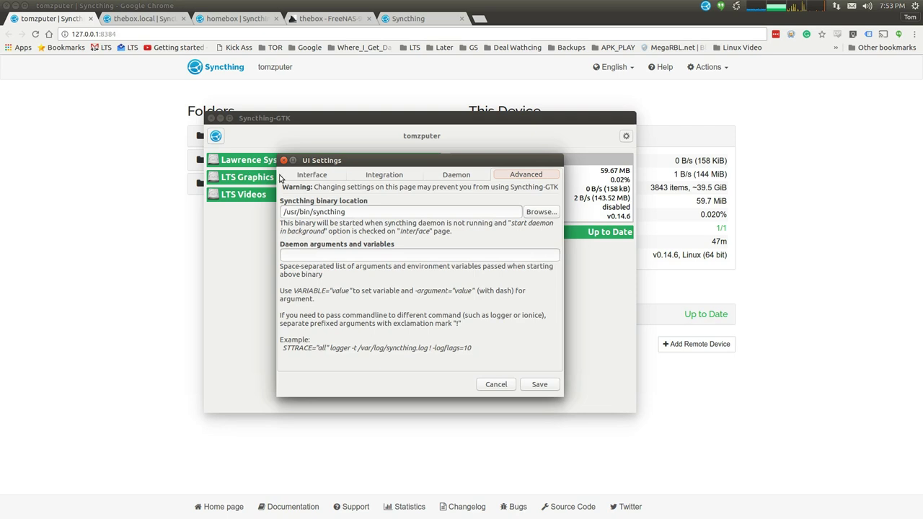
{"action": "left_click", "coordinate": [349, 255]}
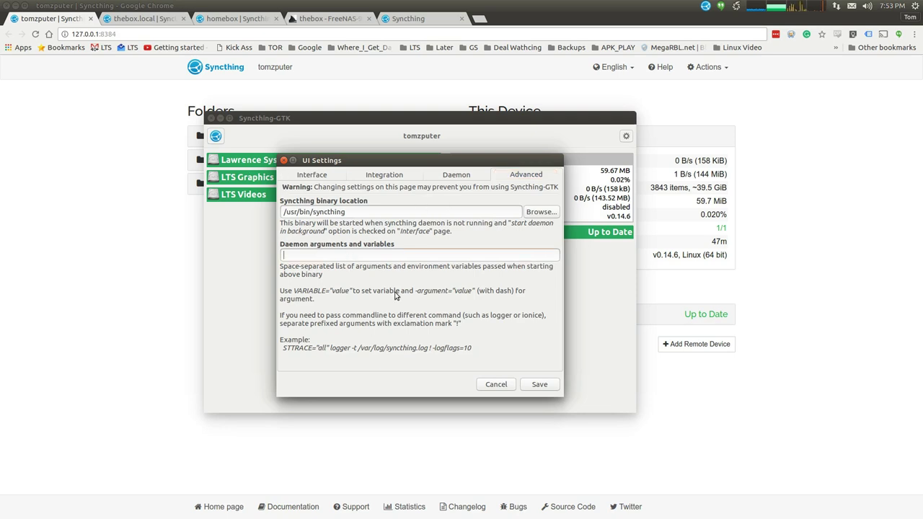
{"action": "left_click", "coordinate": [302, 178]}
{"action": "left_click", "coordinate": [498, 385]}
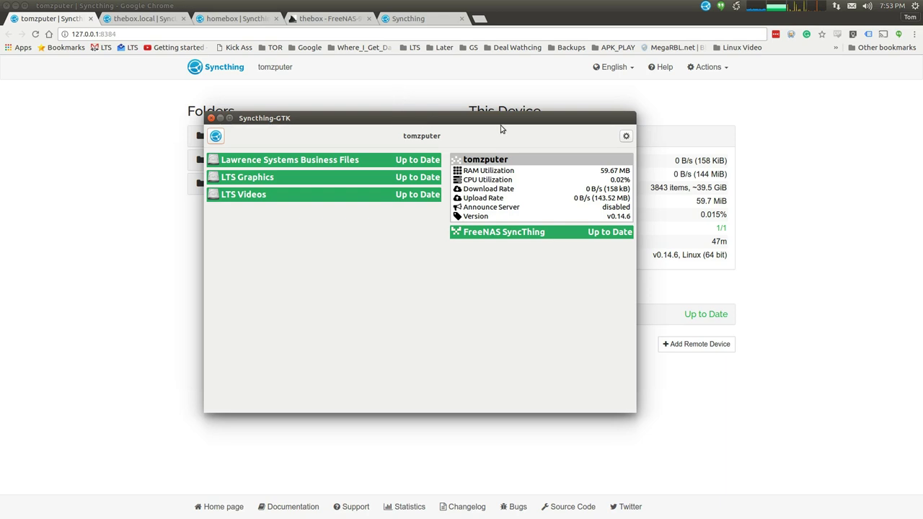
{"action": "left_click_drag", "start_coordinate": [433, 125], "coordinate": [435, 123]}
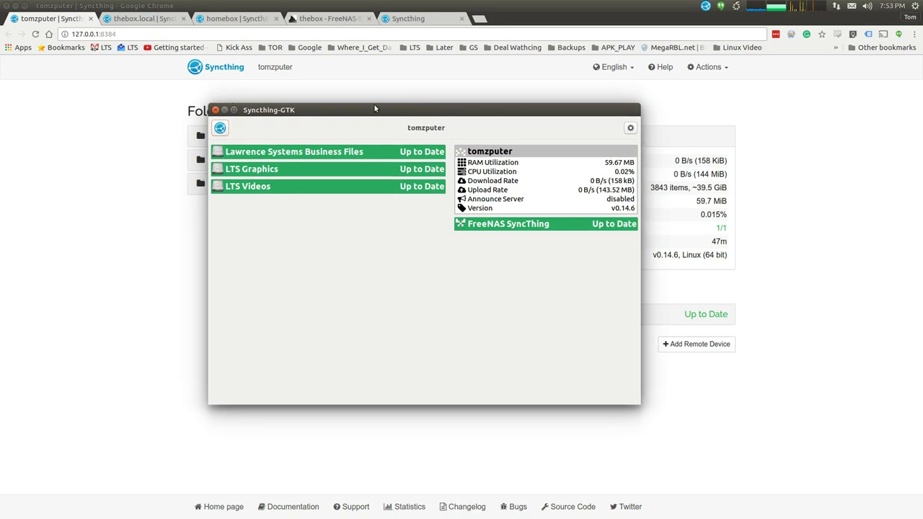
Close Syncthing-GTK so tomzputer's web dashboard fills the view.
{"action": "left_click", "coordinate": [213, 116]}
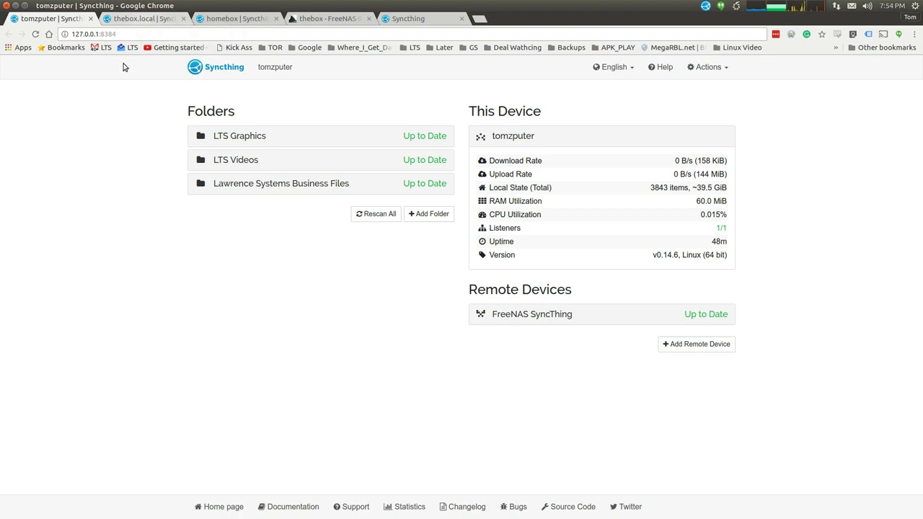
On thebox.local, toggle the LTS Graphics and QB Terminal Server folder panels, then go to homebox.
{"action": "left_click", "coordinate": [148, 20]}
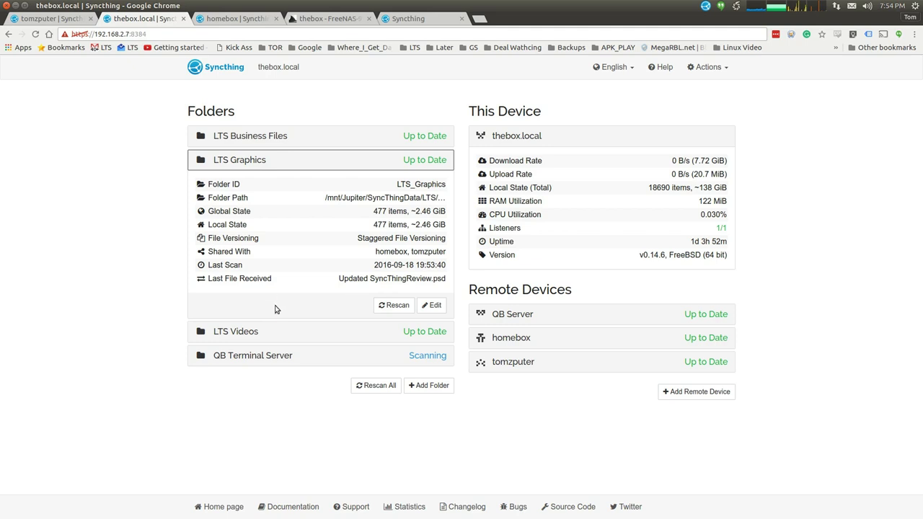
{"action": "left_click", "coordinate": [271, 160]}
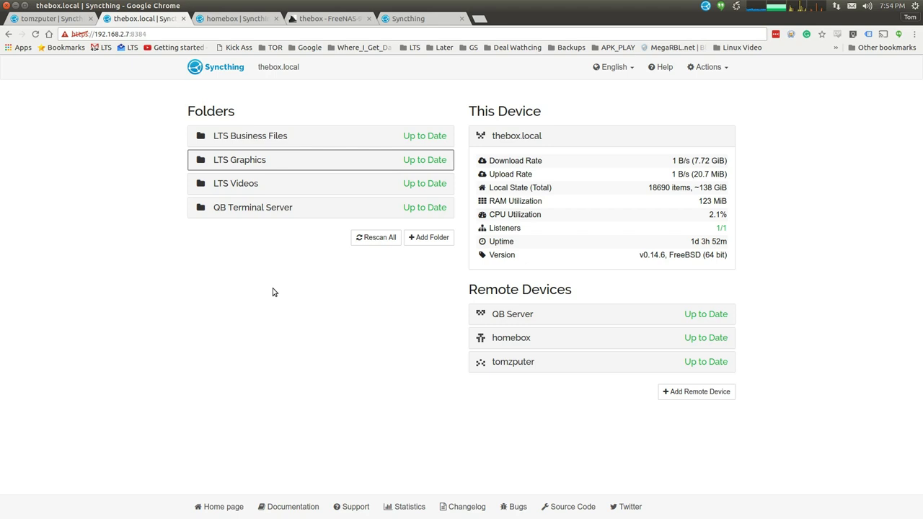
{"action": "left_click", "coordinate": [335, 211]}
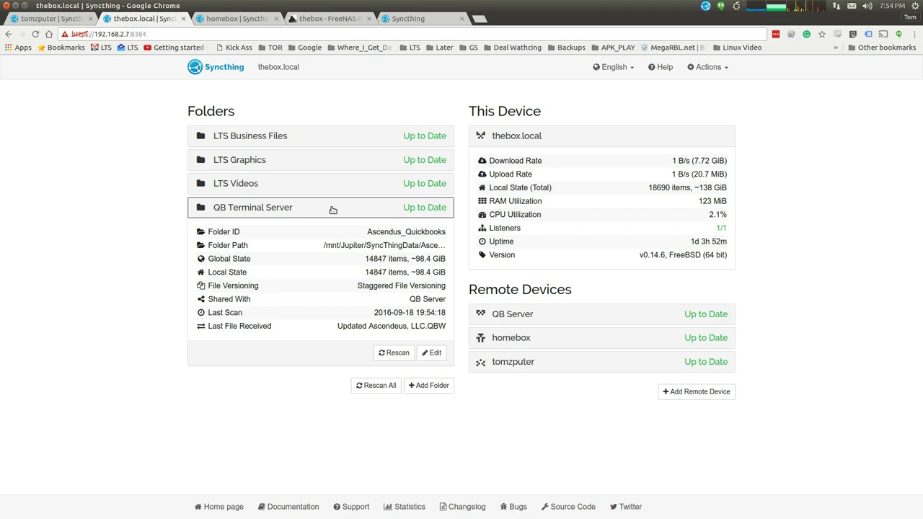
{"action": "left_click", "coordinate": [333, 210]}
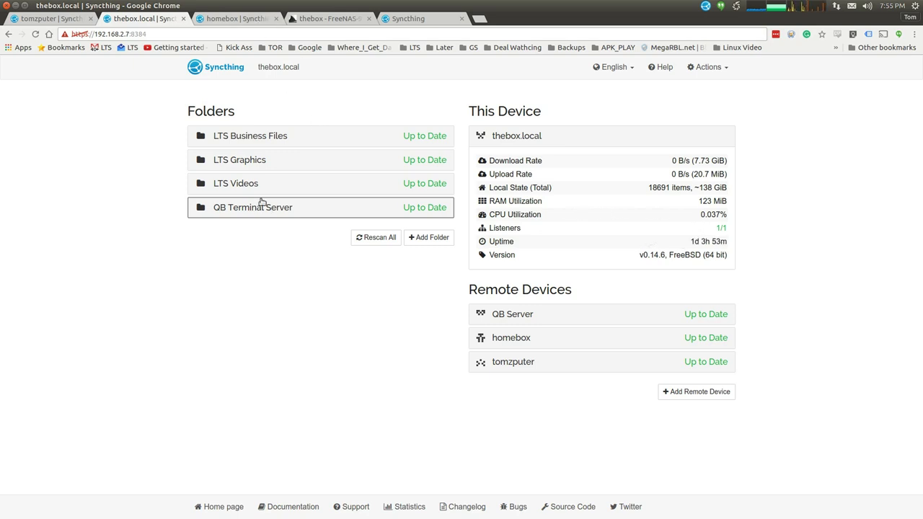
{"action": "left_click", "coordinate": [233, 18]}
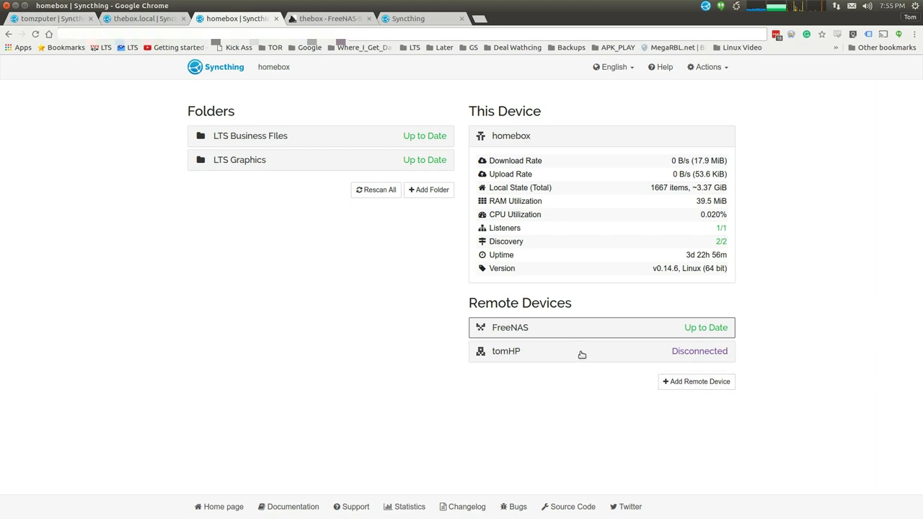
Inspect tomHP's device details and settings on homebox unchanged, then return to tomzputer.
{"action": "left_click", "coordinate": [630, 354]}
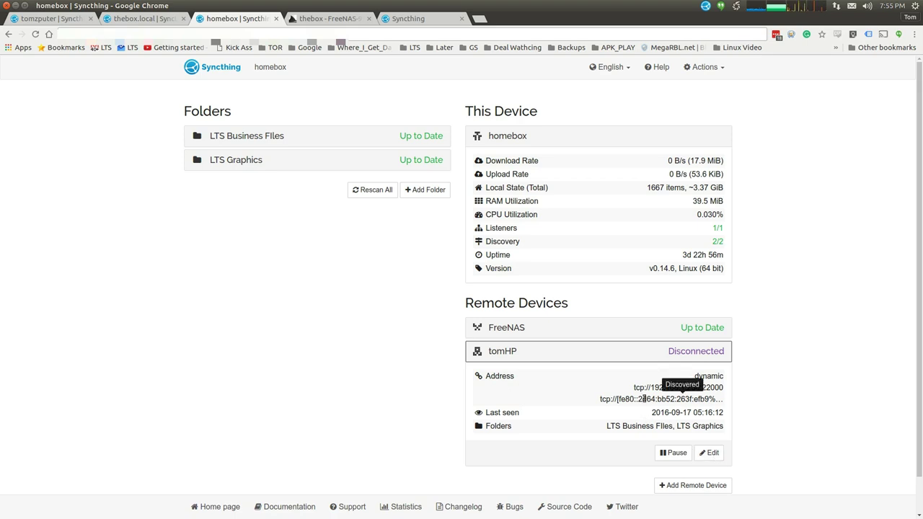
{"action": "left_click", "coordinate": [716, 454]}
{"action": "left_click", "coordinate": [313, 230]}
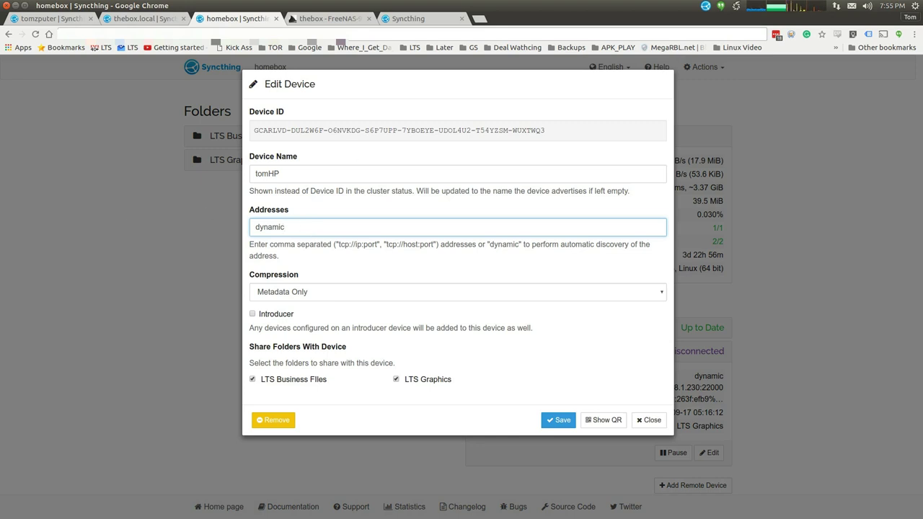
{"action": "left_click", "coordinate": [650, 420]}
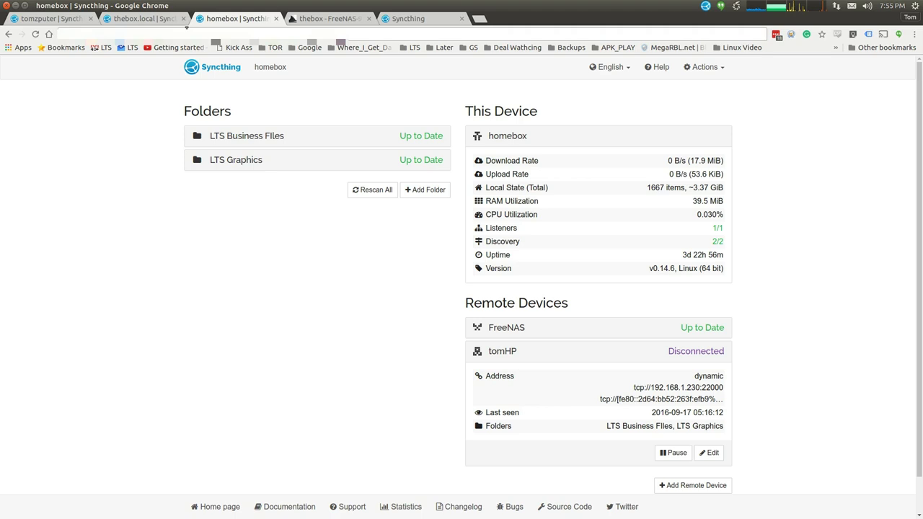
{"action": "left_click", "coordinate": [58, 20]}
Expand FreeNAS SyncThing and check its fixed address in device settings, closing unchanged.
{"action": "left_click", "coordinate": [520, 321]}
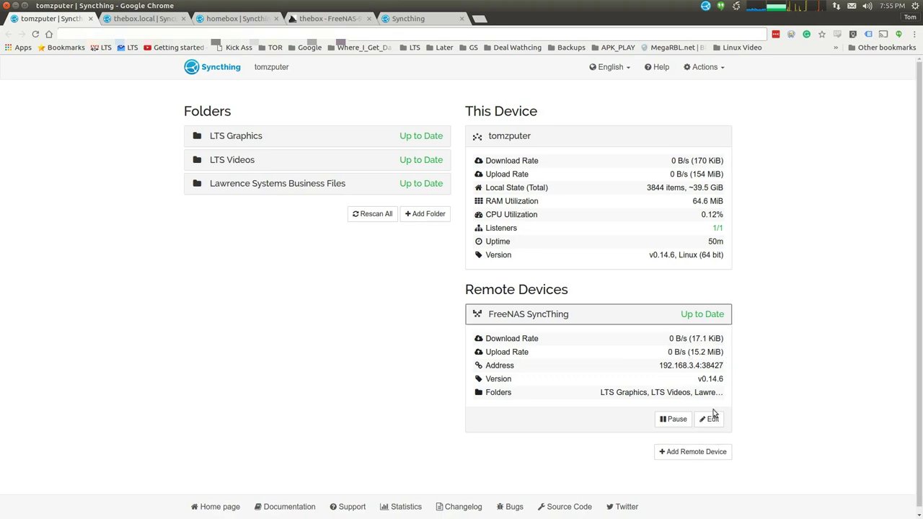
{"action": "left_click", "coordinate": [708, 419]}
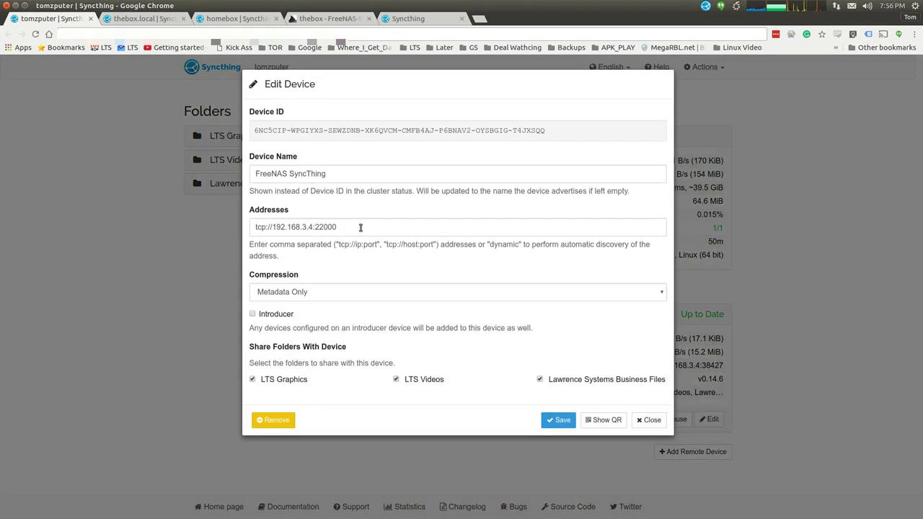
{"action": "left_click", "coordinate": [361, 227]}
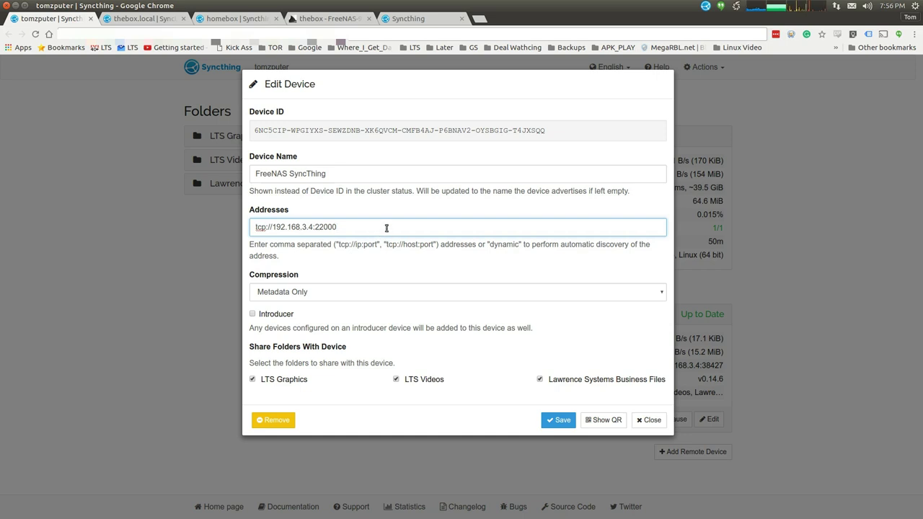
{"action": "left_click", "coordinate": [649, 423]}
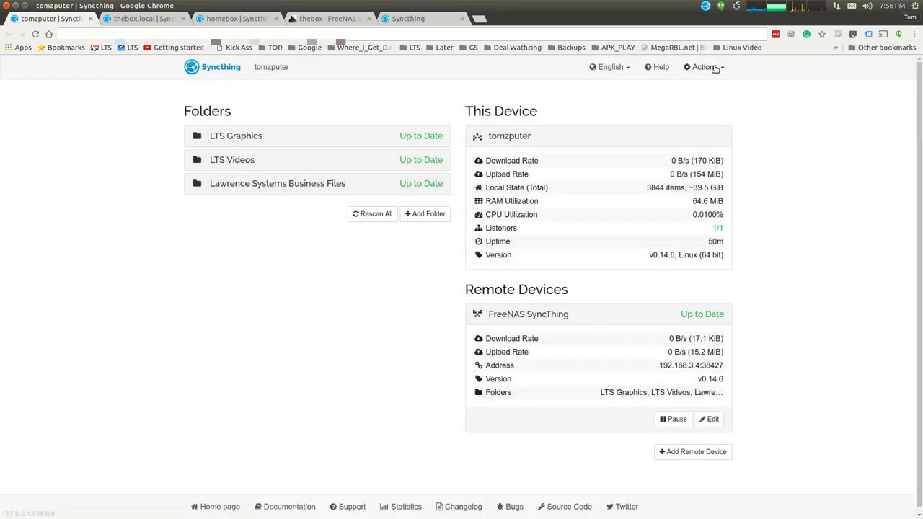
Review the general discovery, NAT and relaying settings and close without saving.
{"action": "left_click", "coordinate": [704, 66]}
{"action": "left_click", "coordinate": [692, 89]}
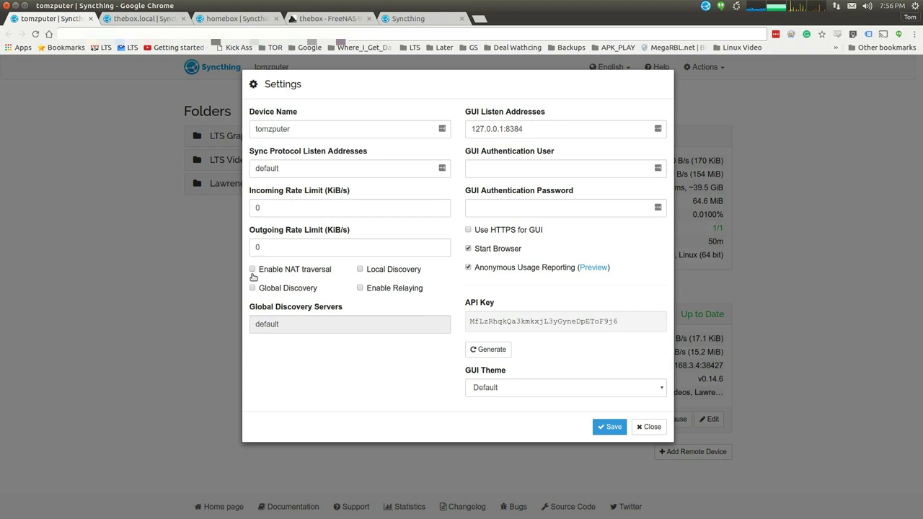
{"action": "left_click", "coordinate": [649, 427]}
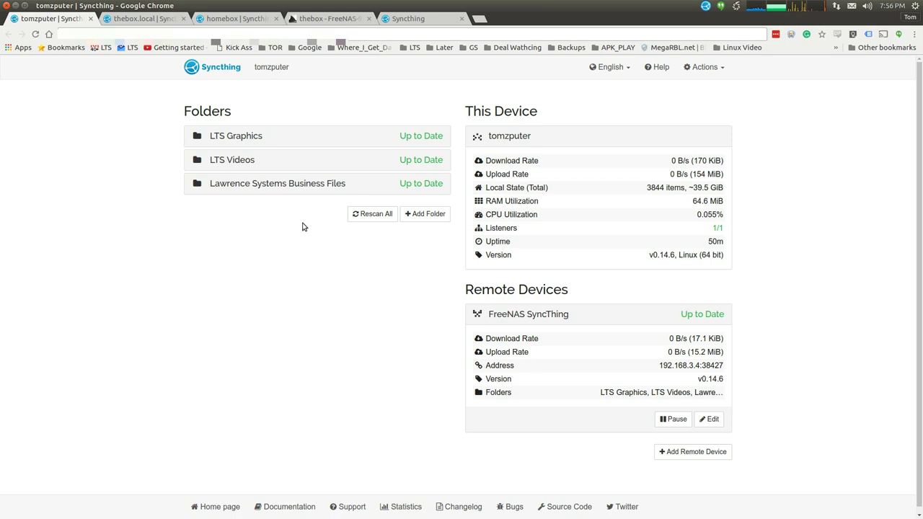
On thebox.local, review homebox's device settings unchanged and collapse its details.
{"action": "left_click", "coordinate": [147, 19]}
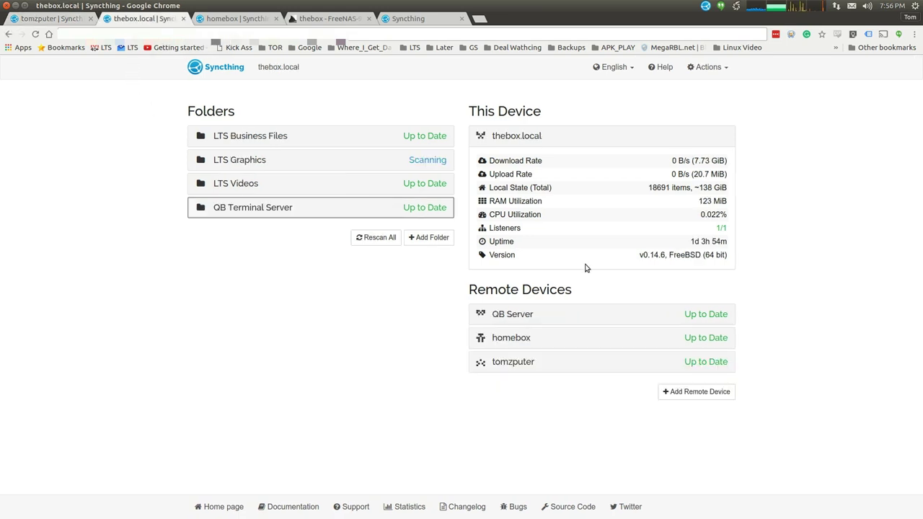
{"action": "left_click", "coordinate": [533, 338]}
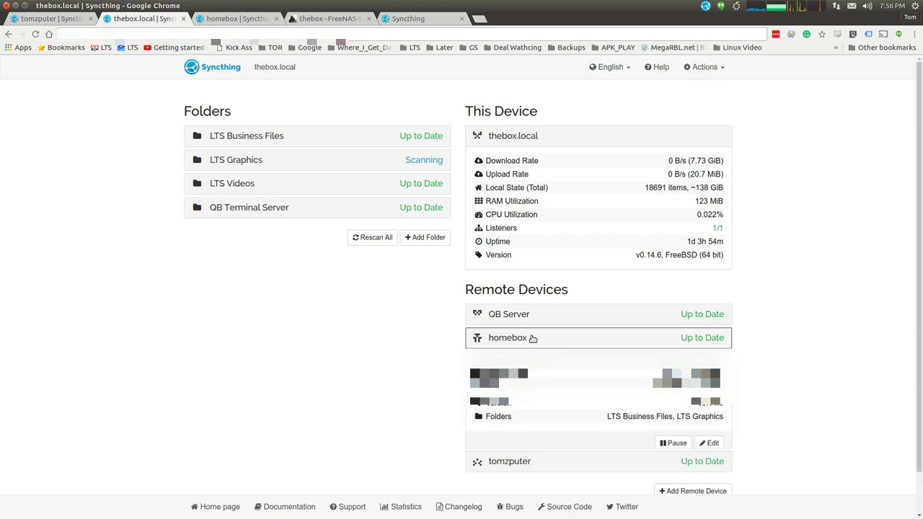
{"action": "left_click", "coordinate": [717, 446]}
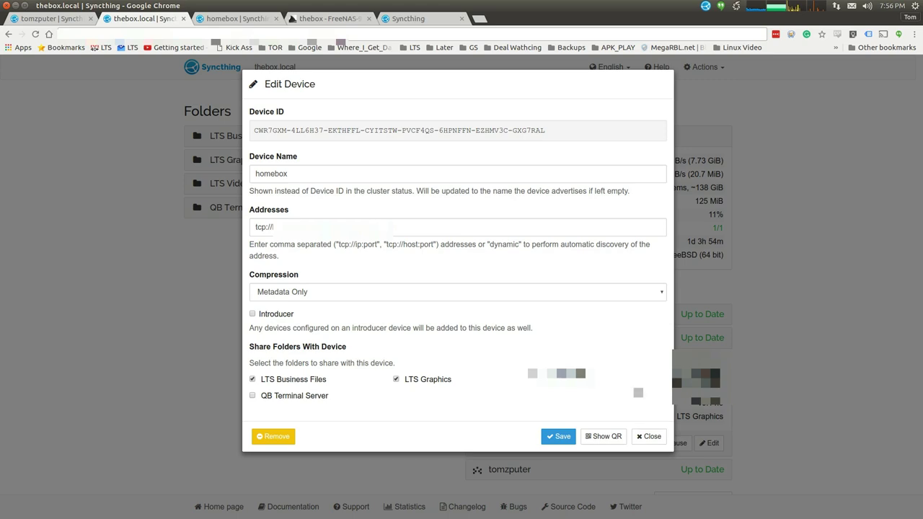
{"action": "left_click", "coordinate": [645, 436]}
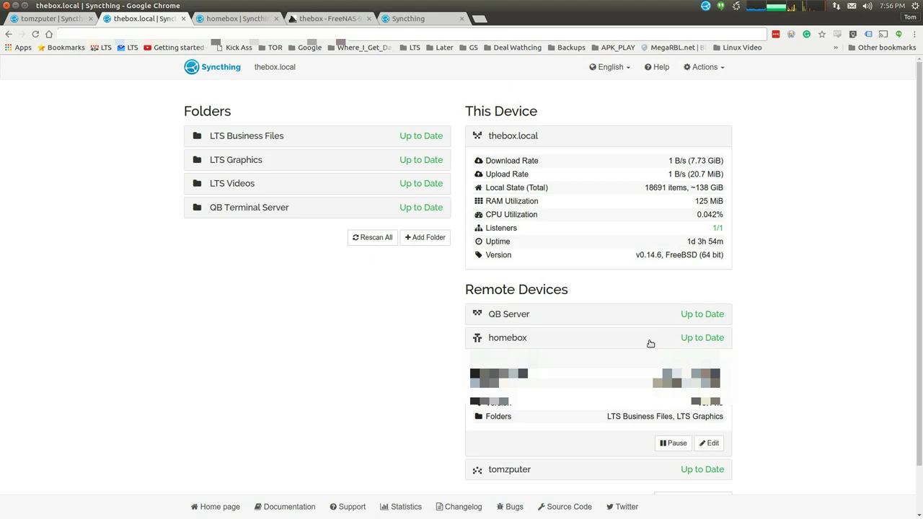
{"action": "left_click", "coordinate": [650, 339]}
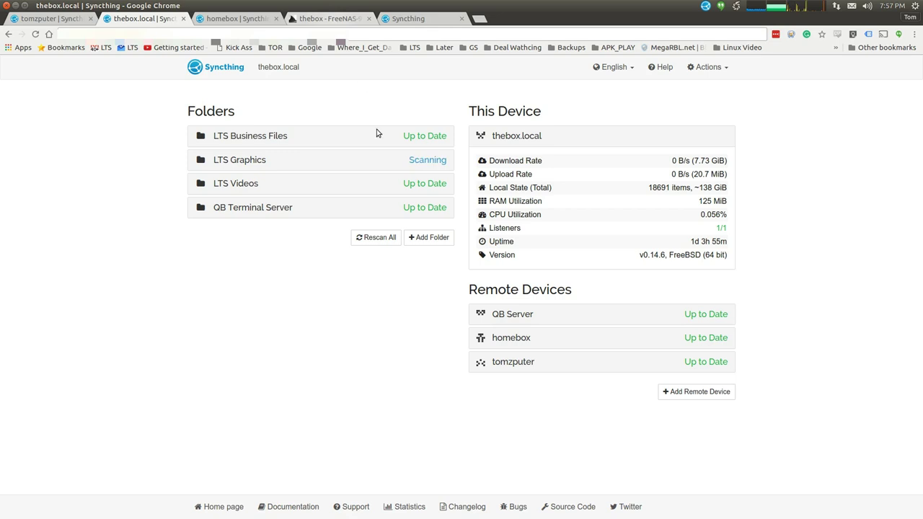
Review LTS Graphics' folder settings, including Staggered File Versioning, and close unchanged.
{"action": "left_click", "coordinate": [337, 184]}
{"action": "left_click", "coordinate": [343, 157]}
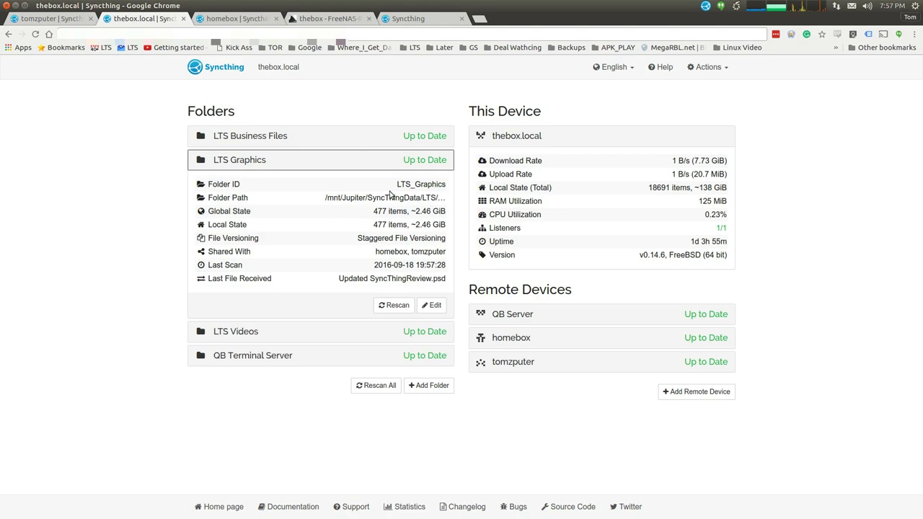
{"action": "left_click", "coordinate": [429, 306]}
{"action": "scroll", "coordinate": [522, 334], "scroll_direction": "down", "scroll_amount": 3}
{"action": "scroll", "coordinate": [584, 354], "scroll_direction": "down", "scroll_amount": 1}
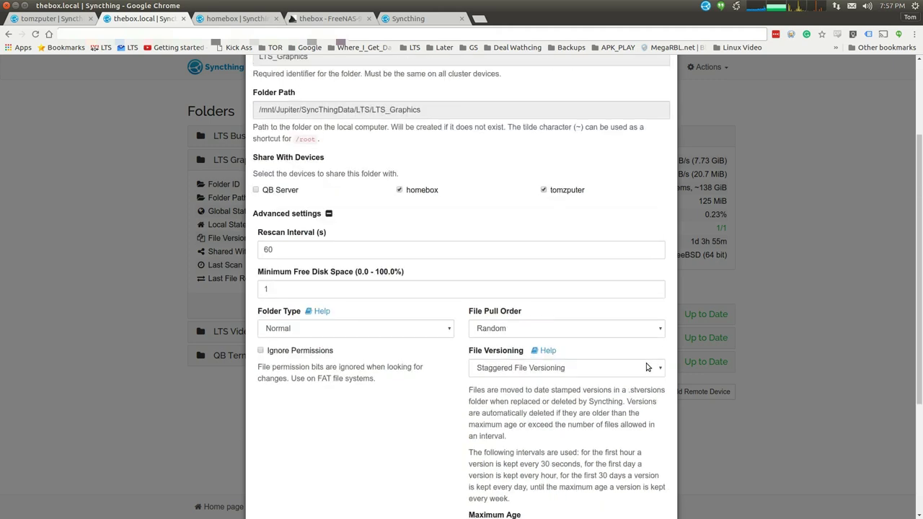
{"action": "scroll", "coordinate": [647, 367], "scroll_direction": "up", "scroll_amount": 2}
{"action": "left_click", "coordinate": [794, 298]}
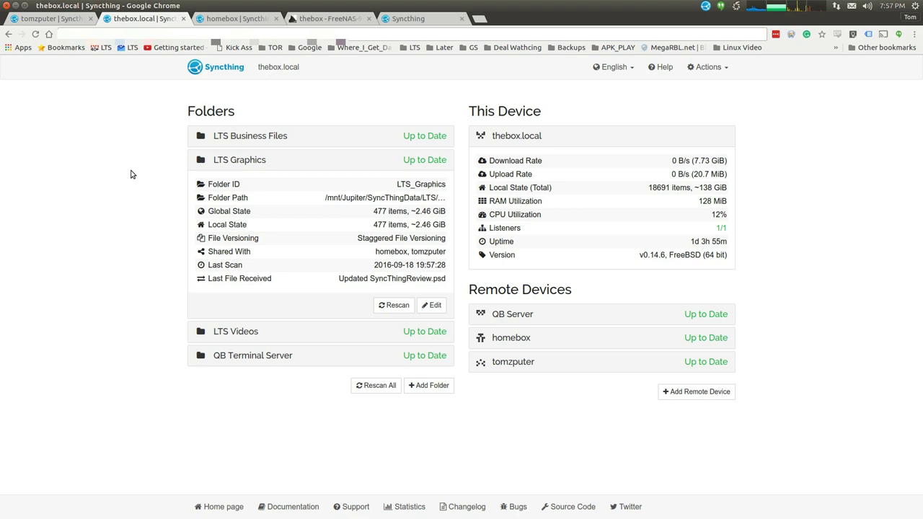
In FreeNAS, select the Jupiter/SyncThingData/LTS periodic snapshot task and list its automatic snapshots.
{"action": "left_click", "coordinate": [333, 19]}
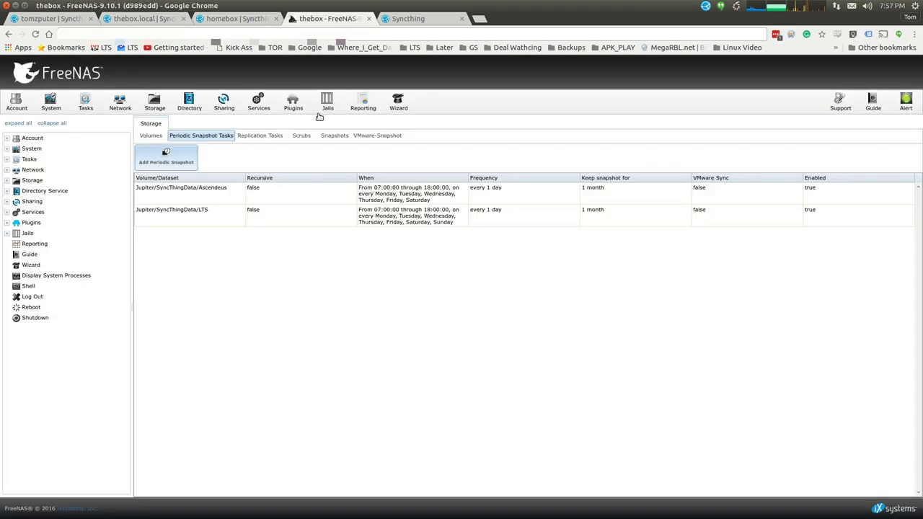
{"action": "left_click", "coordinate": [243, 224]}
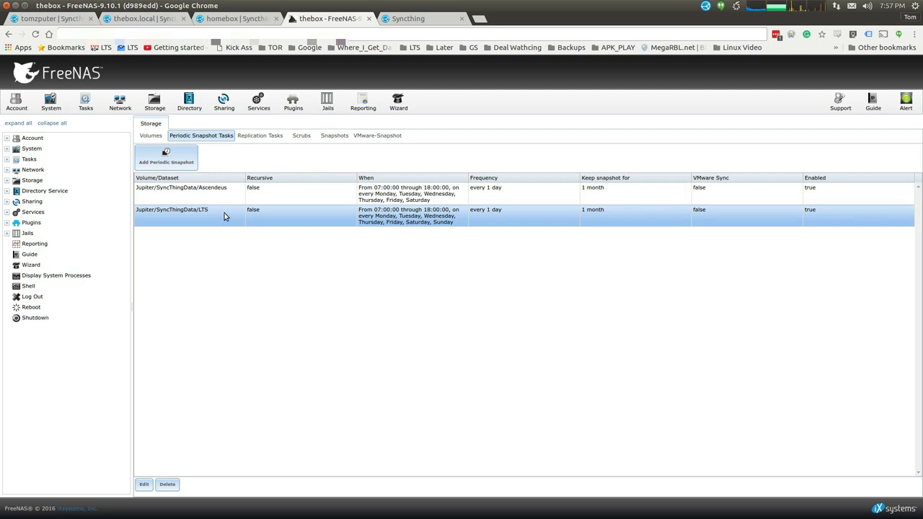
{"action": "double_click", "coordinate": [327, 224]}
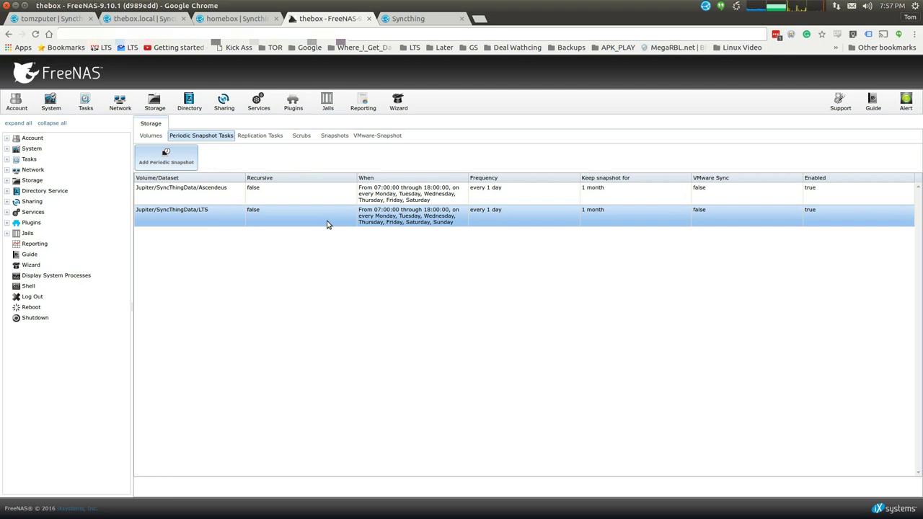
{"action": "left_click", "coordinate": [334, 136]}
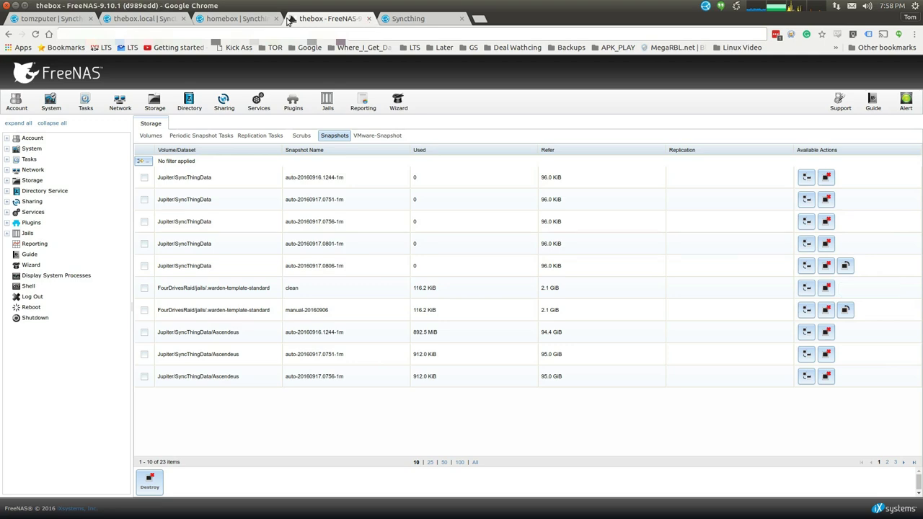
Return to homebox's Syncthing dashboard, where tomHP shows as Disconnected.
{"action": "left_click", "coordinate": [228, 20]}
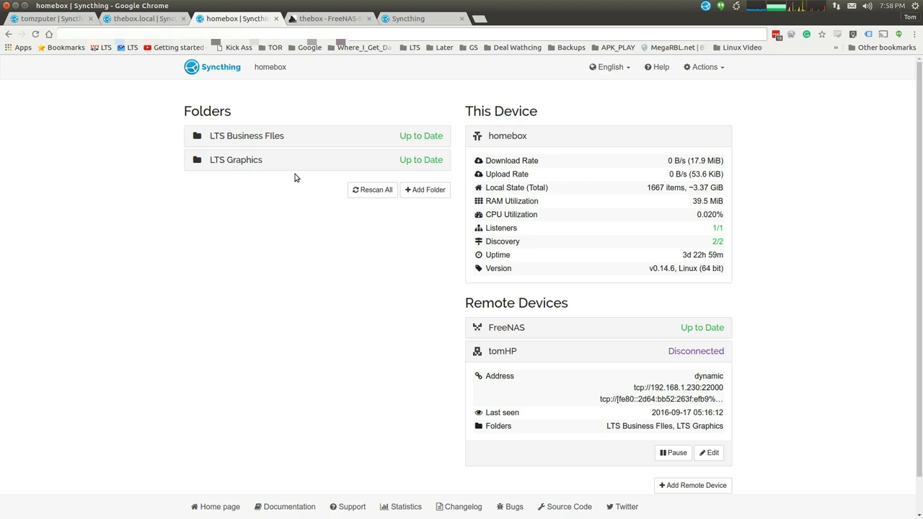
Collapse homebox's tomHP device details and highlight the 1667 local item count.
{"action": "left_click", "coordinate": [588, 352]}
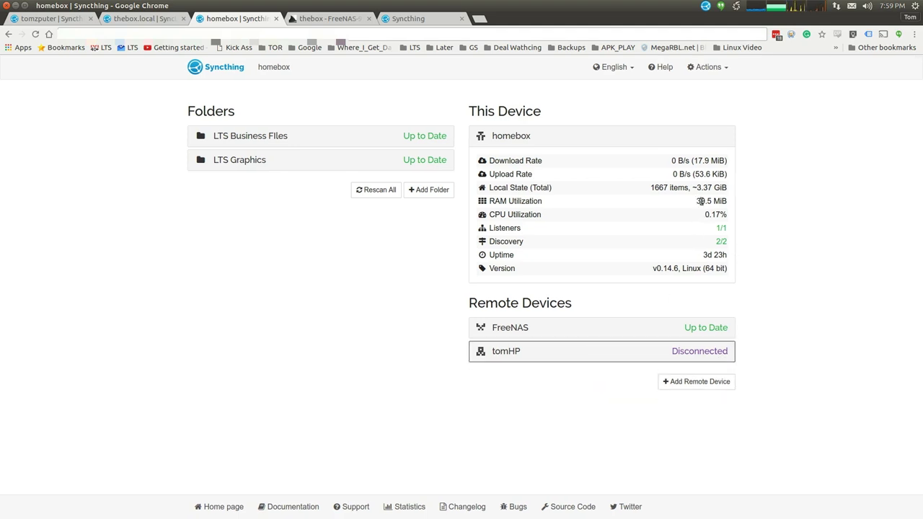
{"action": "double_click", "coordinate": [658, 188]}
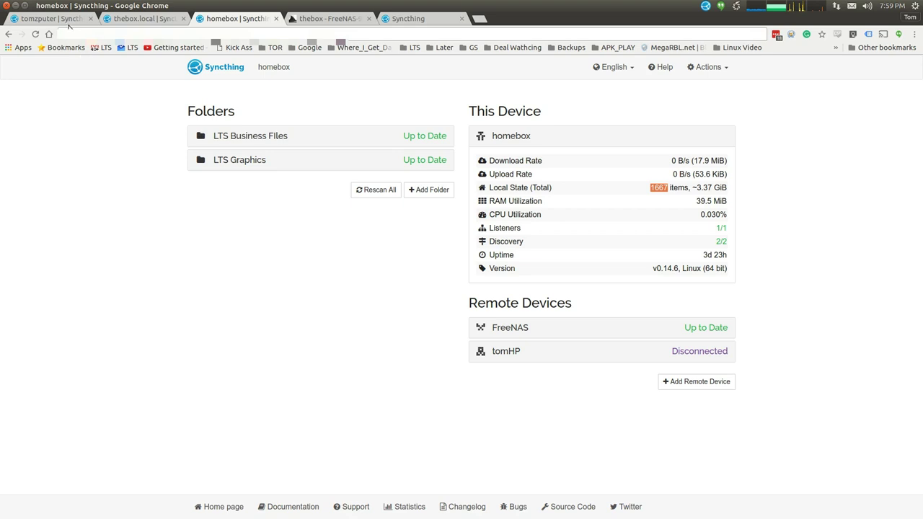
On tomzputer's dashboard, expand Lawrence Systems Business Files and LTS Videos (600 s rescan, shared with FreeNAS).
{"action": "left_click", "coordinate": [68, 20]}
{"action": "left_click", "coordinate": [278, 189]}
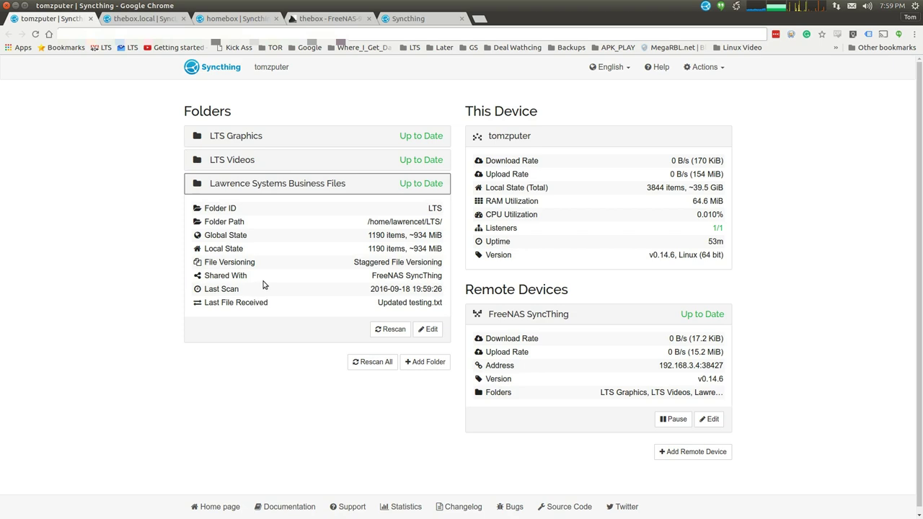
{"action": "left_click", "coordinate": [273, 160]}
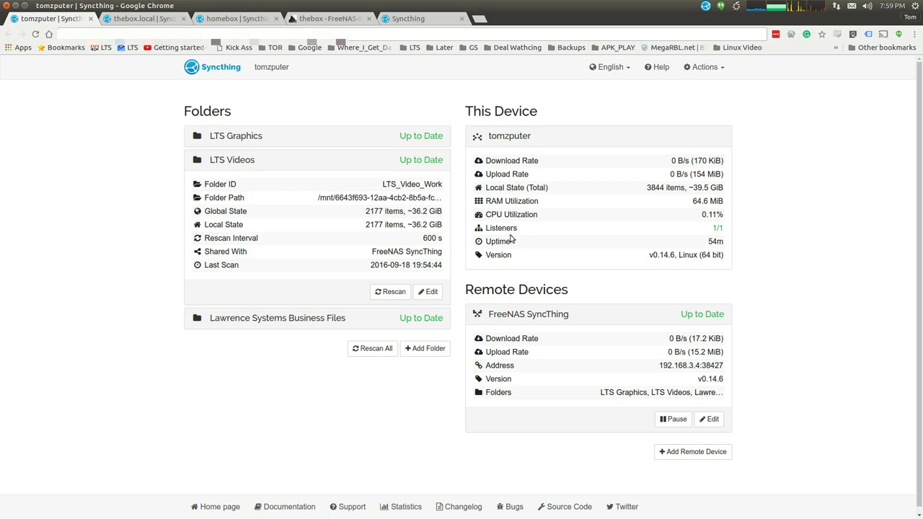
{"action": "left_click_drag", "start_coordinate": [235, 136], "coordinate": [242, 118]}
On thebox.local, inspect QB Terminal Server and LTS Business Files, noting 18691 local items.
{"action": "left_click", "coordinate": [137, 20]}
{"action": "left_click", "coordinate": [291, 363]}
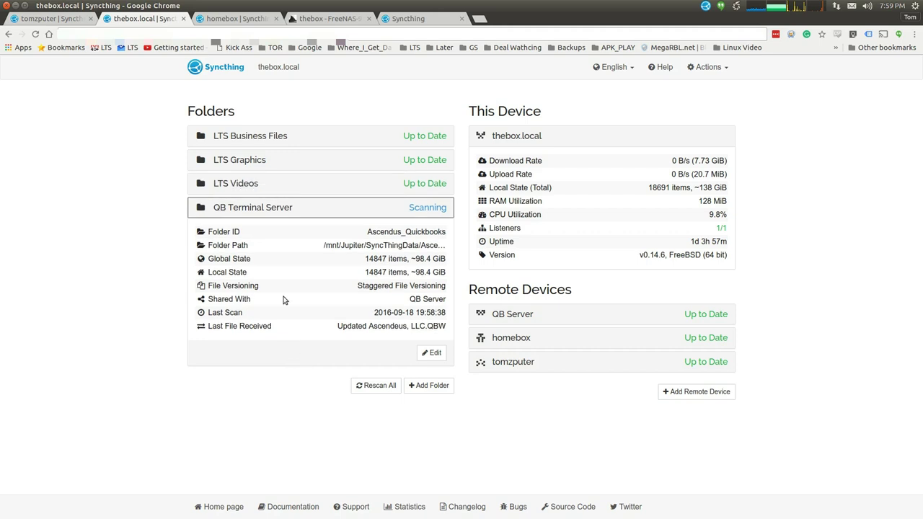
{"action": "left_click", "coordinate": [300, 208]}
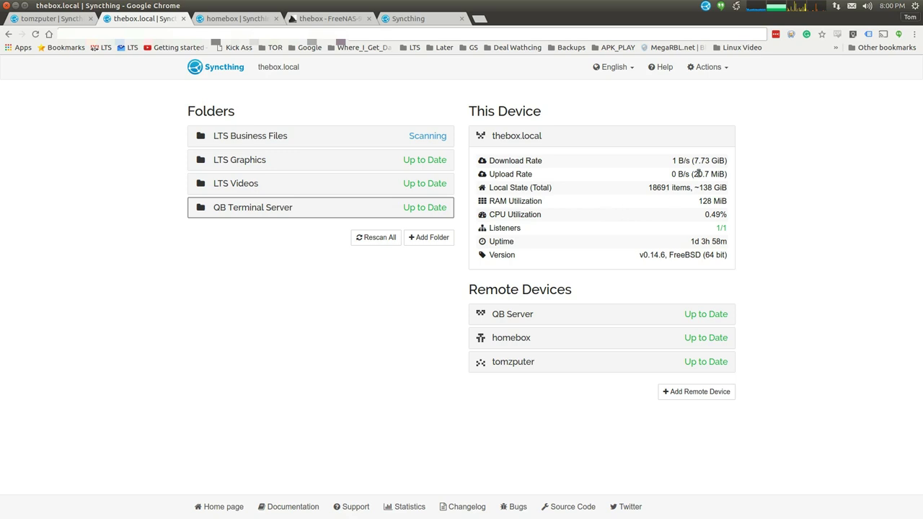
{"action": "double_click", "coordinate": [659, 188]}
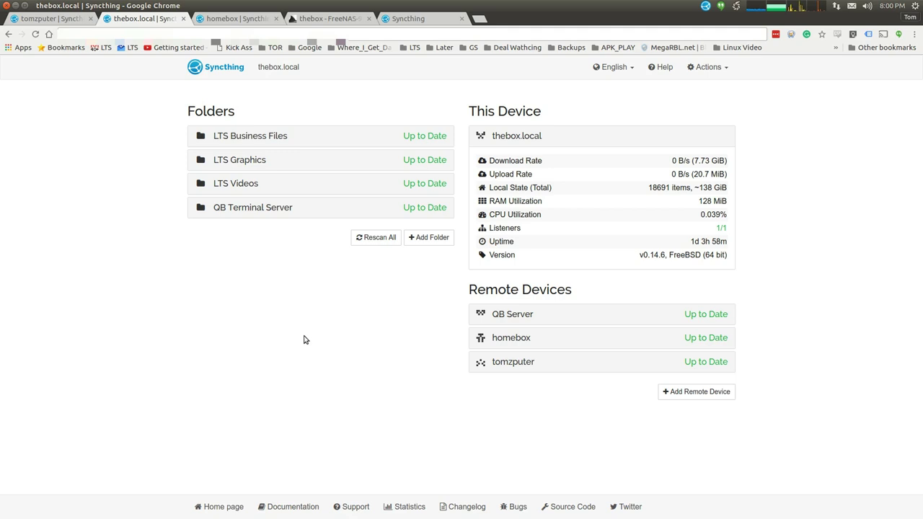
{"action": "left_click", "coordinate": [269, 144]}
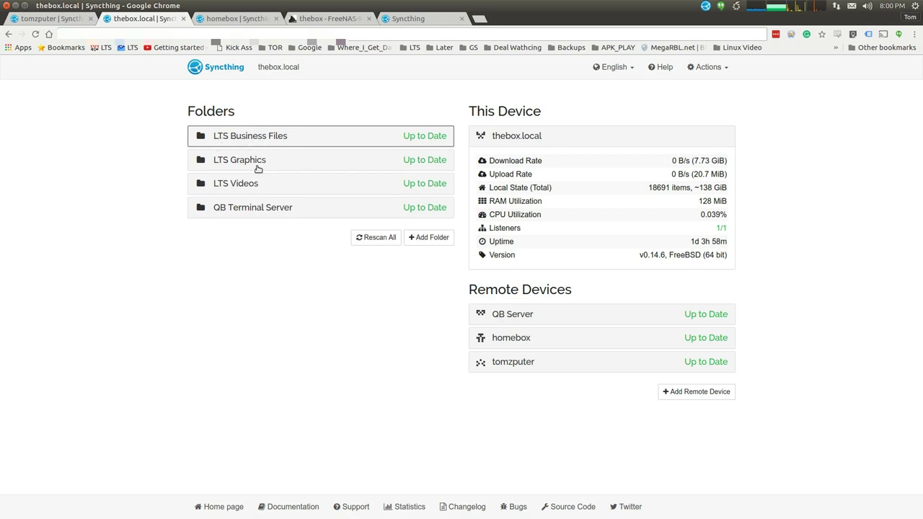